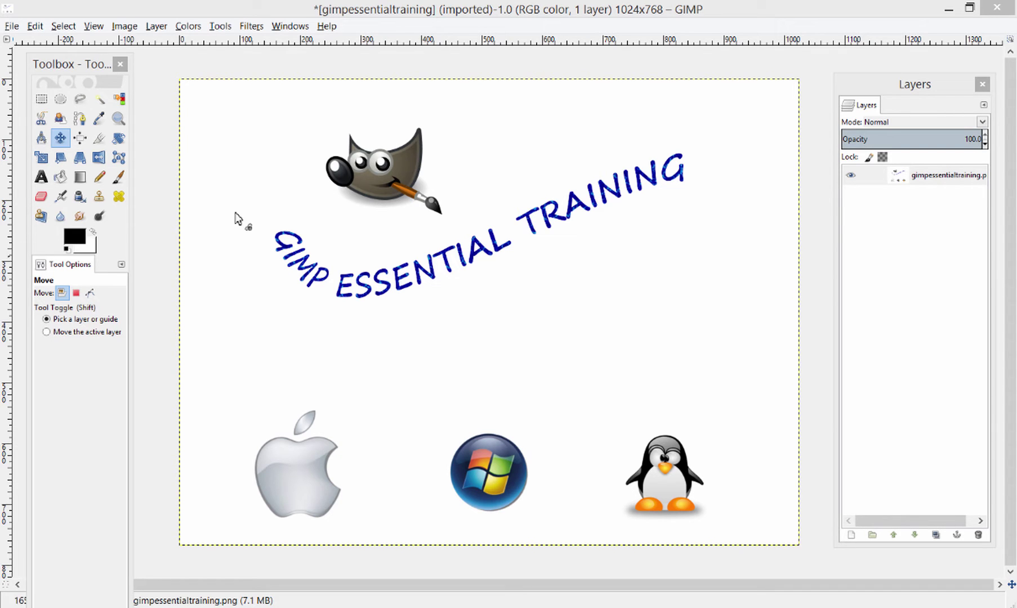
Drag the logo layer up-left by -98, -122, undo the move, then bring up the Image menu.
{"action": "left_click_drag", "start_coordinate": [227, 138], "coordinate": [290, 215]}
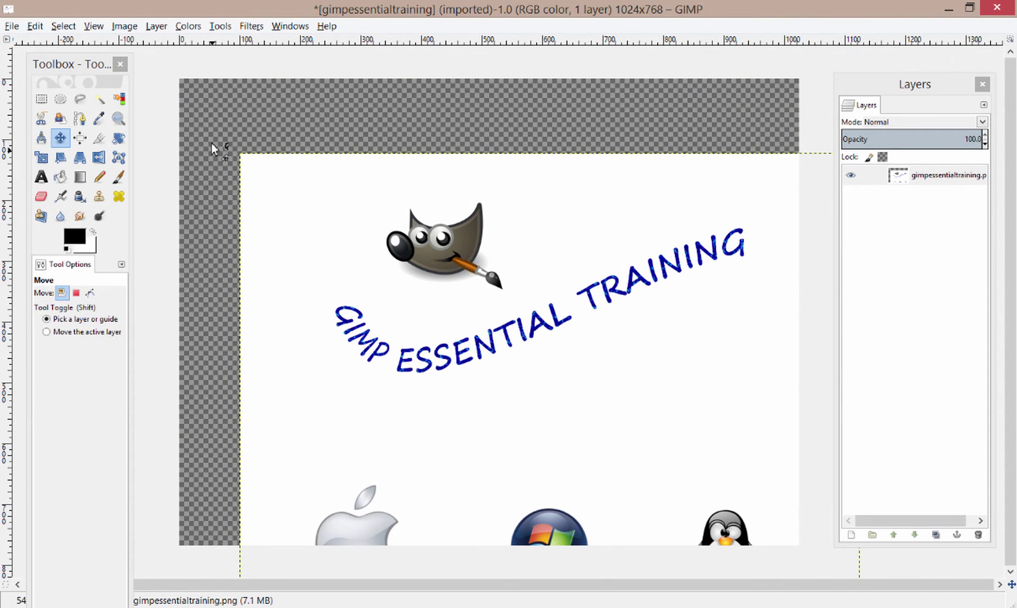
{"action": "left_click_drag", "start_coordinate": [352, 233], "coordinate": [294, 157]}
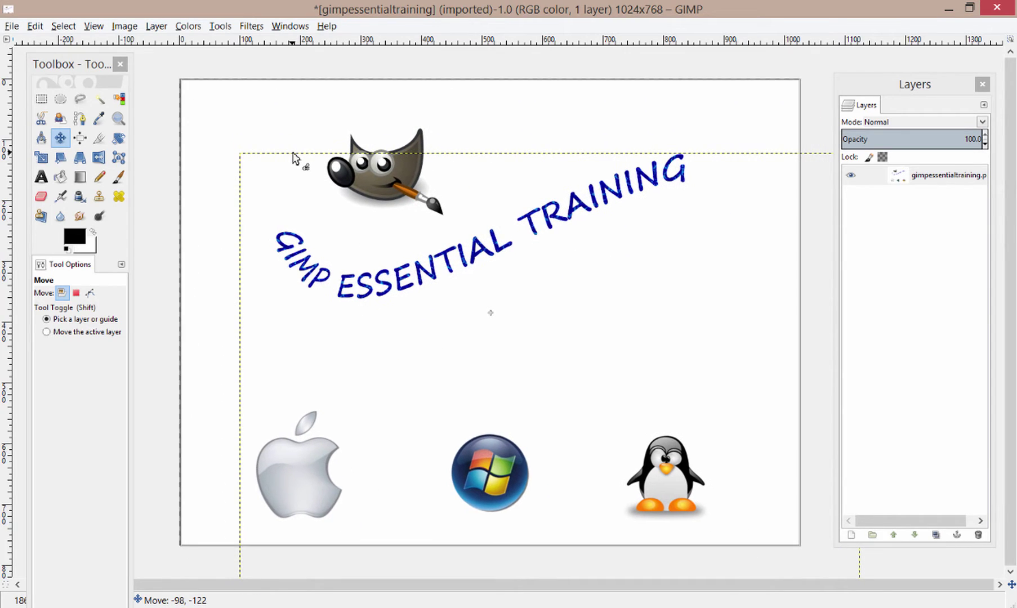
{"action": "key", "text": "ctrl+z"}
{"action": "left_click", "coordinate": [93, 26]}
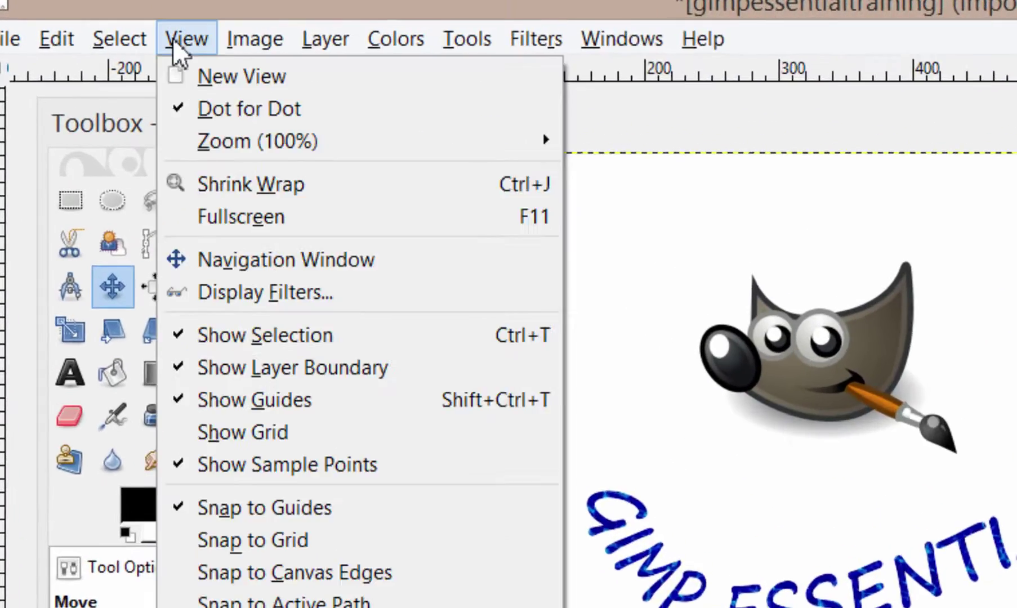
{"action": "mouse_move", "coordinate": [124, 26]}
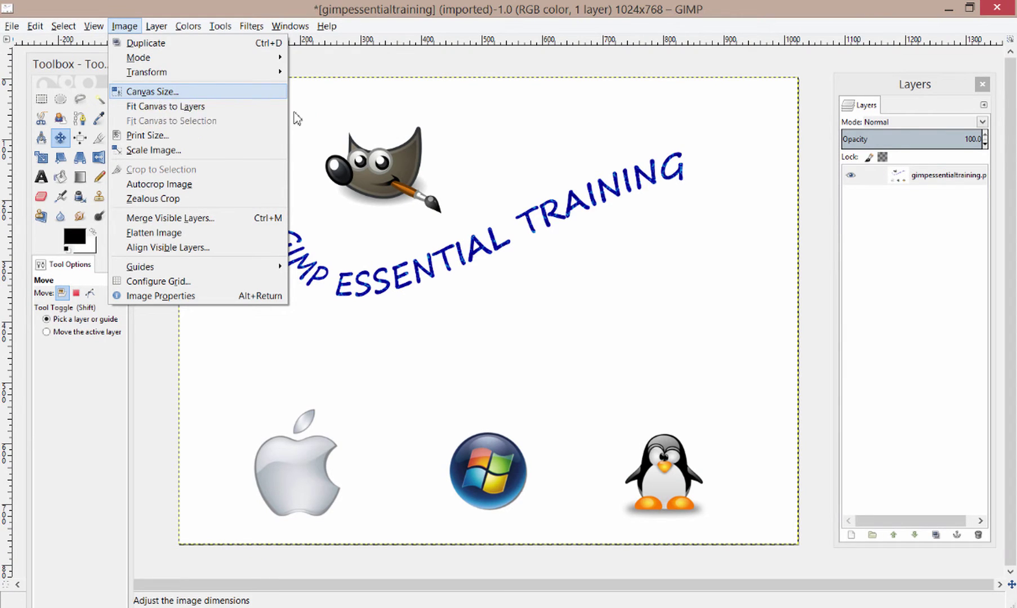
Dismiss the Image menu and zoom in on the curved ESSENTIAL TRAINING lettering.
{"action": "left_click", "coordinate": [499, 361]}
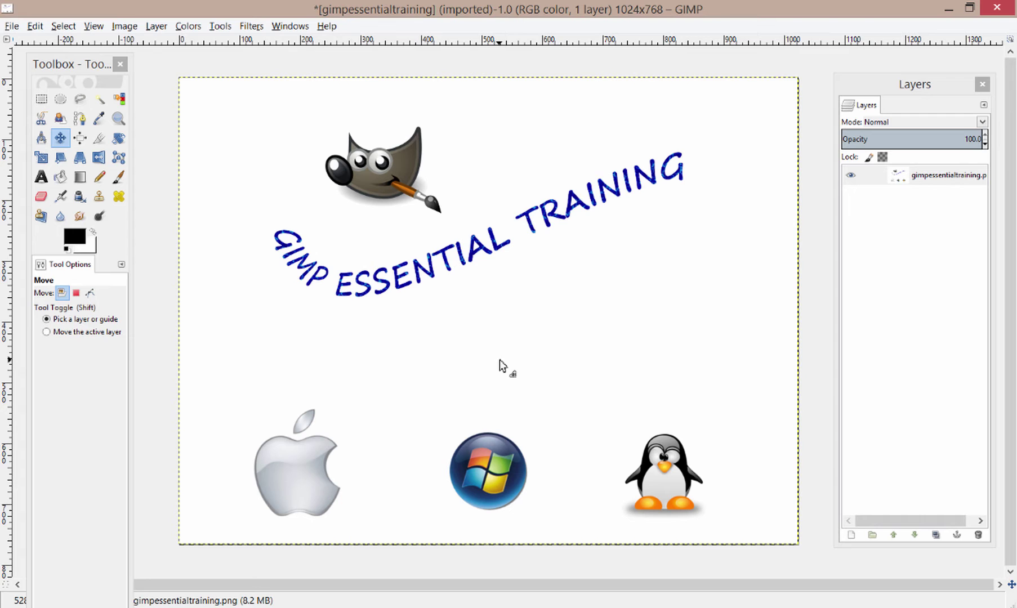
{"action": "scroll", "coordinate": [499, 361], "scroll_direction": "up", "scroll_amount": 2, "text": "ctrl"}
{"action": "scroll", "coordinate": [499, 360], "scroll_direction": "down", "scroll_amount": 2, "text": "ctrl"}
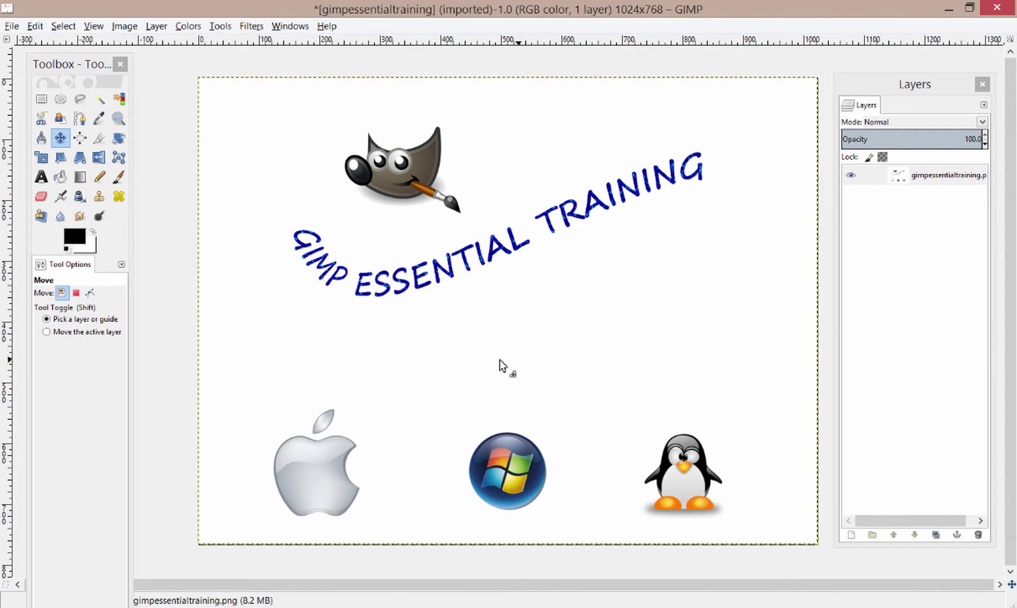
{"action": "key", "text": "shift"}
{"action": "scroll", "coordinate": [472, 288], "scroll_direction": "up", "scroll_amount": 2, "text": "ctrl"}
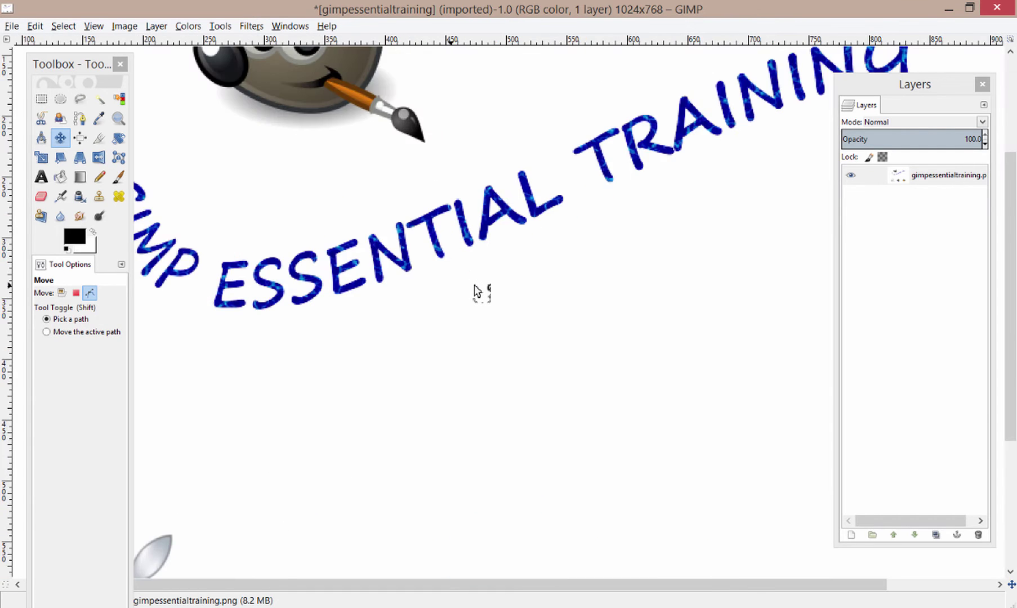
{"action": "scroll", "coordinate": [476, 290], "scroll_direction": "up", "scroll_amount": 1, "text": "ctrl"}
{"action": "scroll", "coordinate": [476, 290], "scroll_direction": "down", "scroll_amount": 4, "text": "ctrl"}
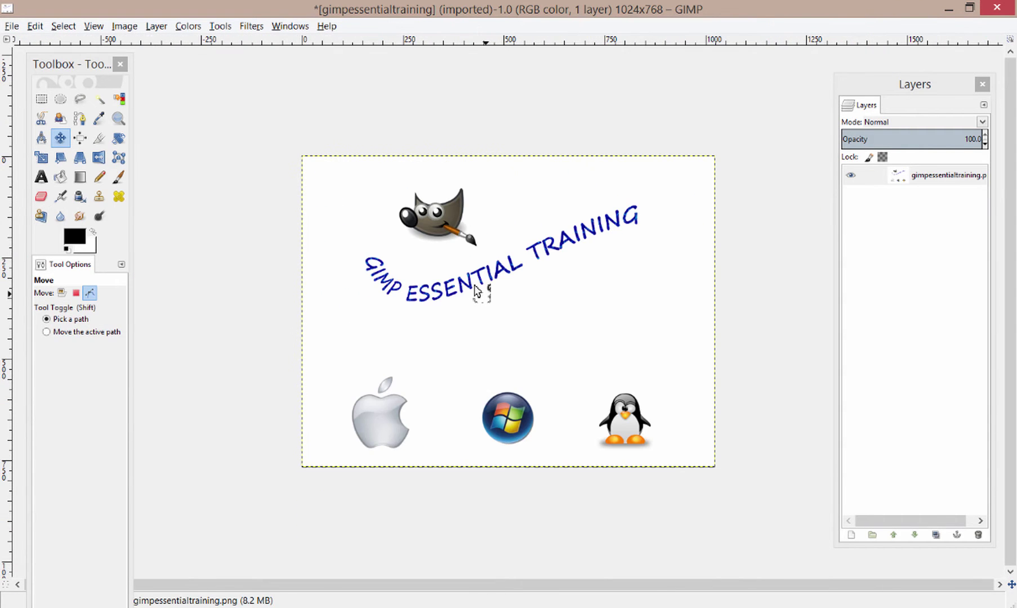
{"action": "scroll", "coordinate": [476, 290], "scroll_direction": "up", "scroll_amount": 1, "text": "ctrl"}
Fine-tune the zoom level for a close view of the lettering.
{"action": "key", "text": "ctrl"}
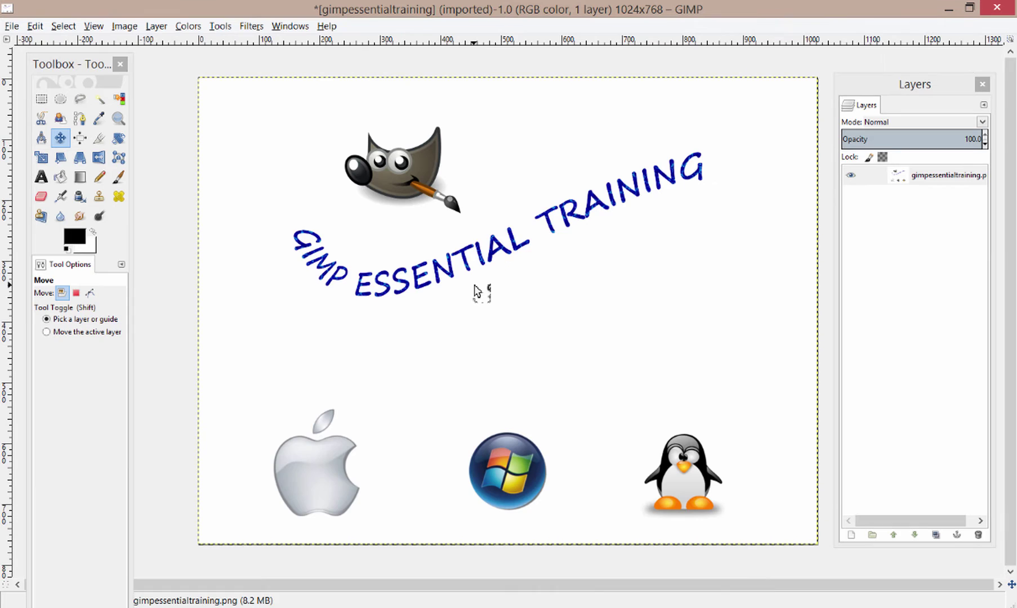
{"action": "scroll", "coordinate": [476, 290], "scroll_direction": "up", "scroll_amount": 3, "text": "ctrl"}
{"action": "scroll", "coordinate": [476, 290], "scroll_direction": "down", "scroll_amount": 4, "text": "ctrl"}
{"action": "scroll", "coordinate": [476, 290], "scroll_direction": "up", "scroll_amount": 2, "text": "ctrl"}
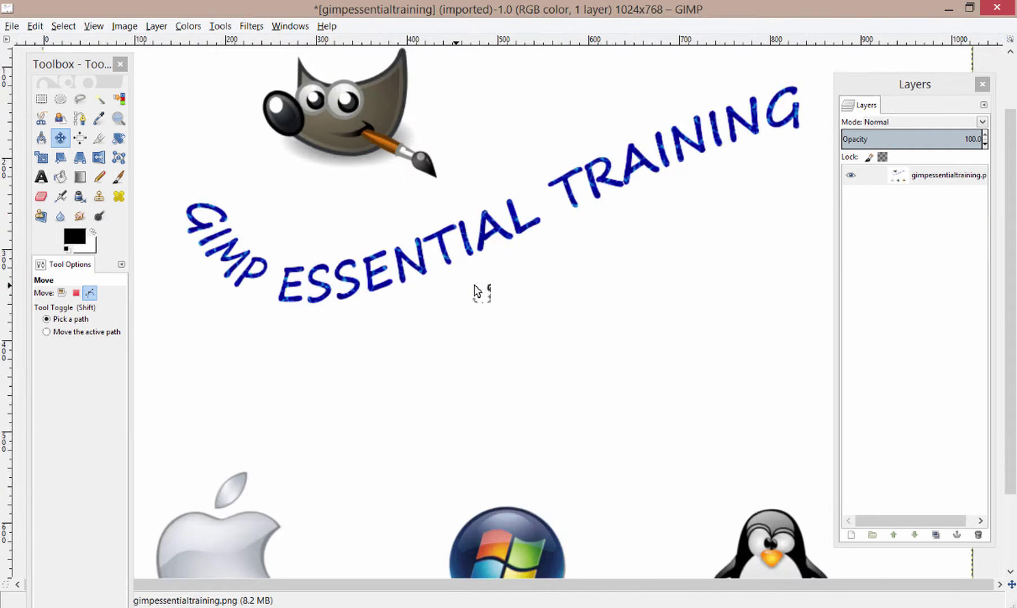
{"action": "scroll", "coordinate": [476, 290], "scroll_direction": "down", "scroll_amount": 1, "text": "ctrl"}
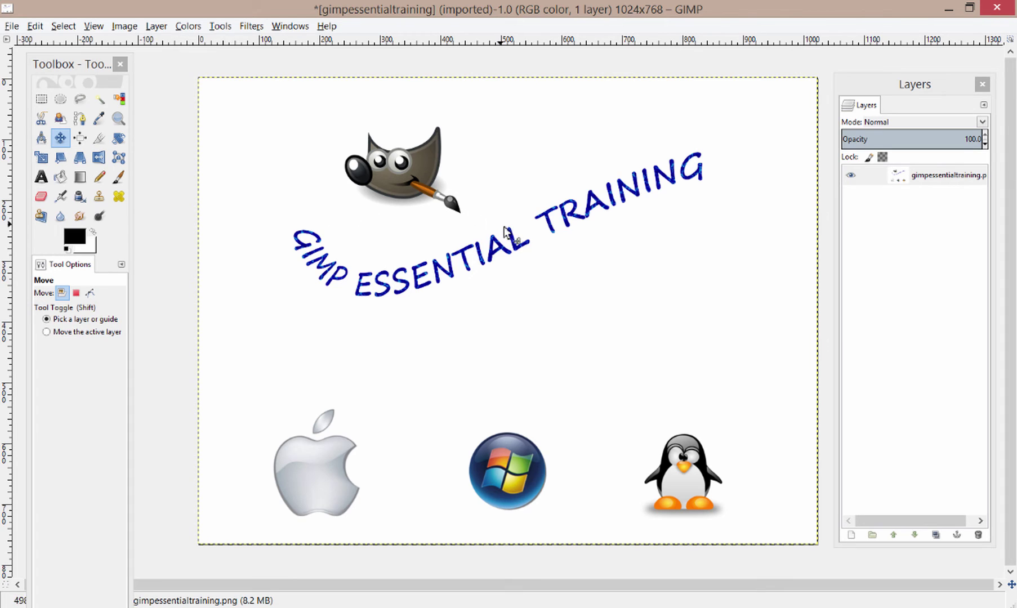
{"action": "scroll", "coordinate": [577, 268], "scroll_direction": "up", "scroll_amount": 4, "text": "ctrl"}
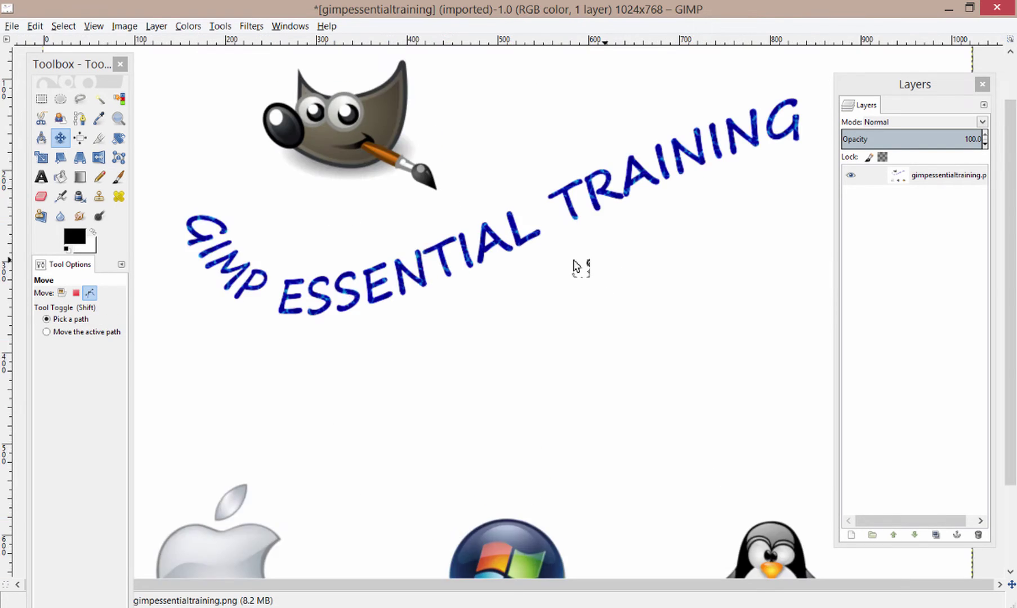
{"action": "scroll", "coordinate": [576, 268], "scroll_direction": "up", "scroll_amount": 1, "text": "ctrl"}
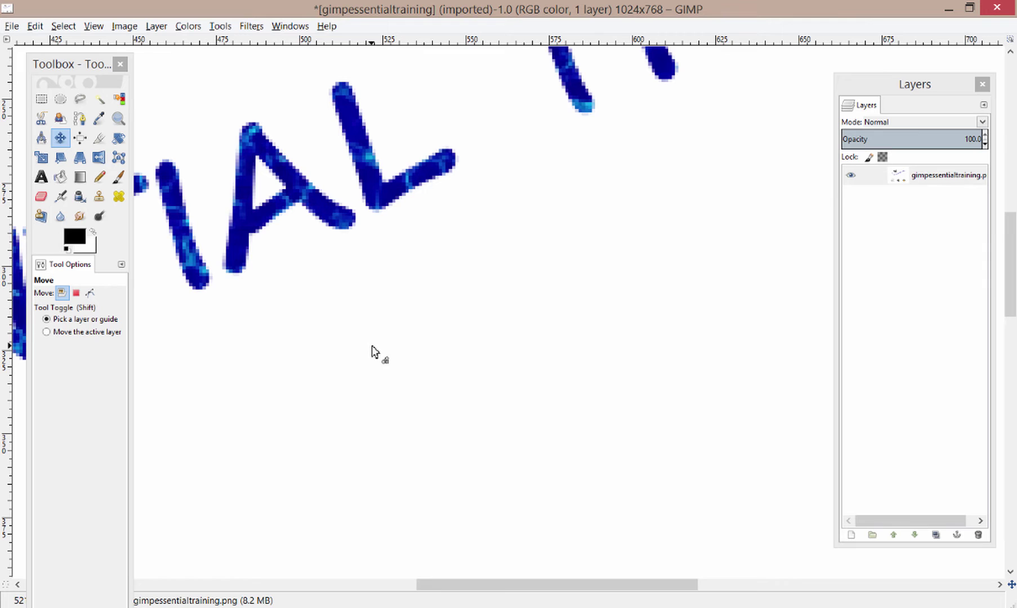
Pan the magnified view from the ENTIAL lettering over to Wilber's face and brush.
{"action": "left_click_drag", "start_coordinate": [576, 585], "coordinate": [440, 225]}
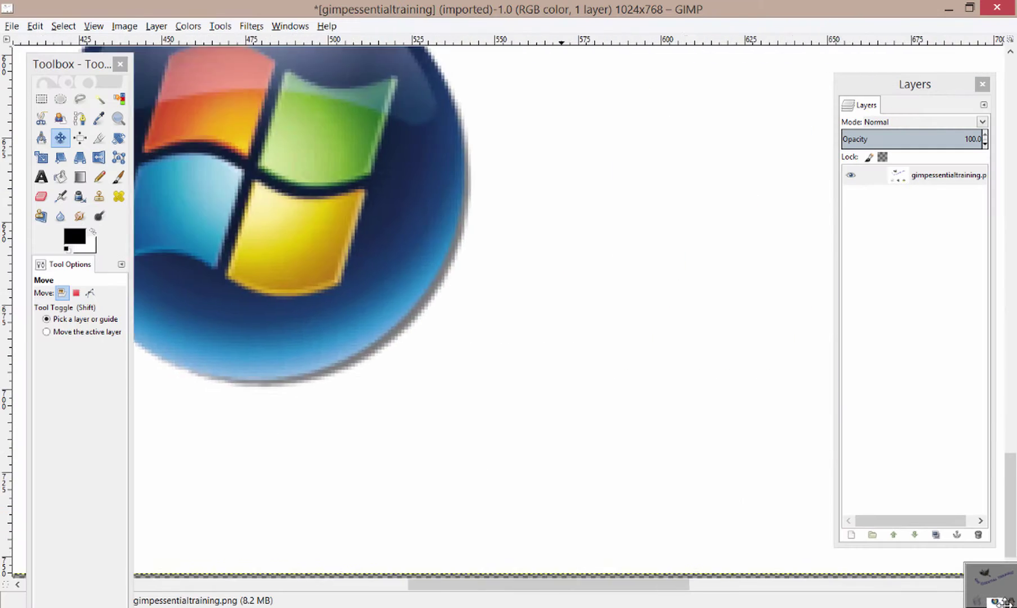
{"action": "mouse_move", "coordinate": [994, 601]}
{"action": "left_mouse_down"}
{"action": "mouse_move", "coordinate": [1011, 580]}
{"action": "mouse_move", "coordinate": [983, 593]}
{"action": "mouse_move", "coordinate": [974, 583]}
{"action": "mouse_move", "coordinate": [974, 597]}
{"action": "mouse_move", "coordinate": [999, 585]}
{"action": "left_mouse_up"}
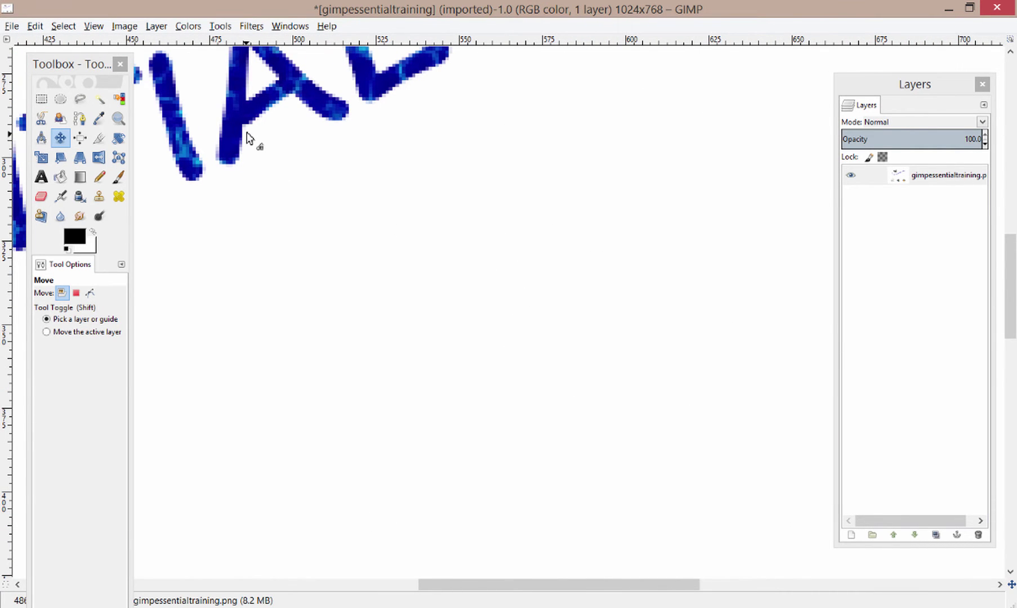
{"action": "left_click_drag", "start_coordinate": [235, 110], "coordinate": [517, 369]}
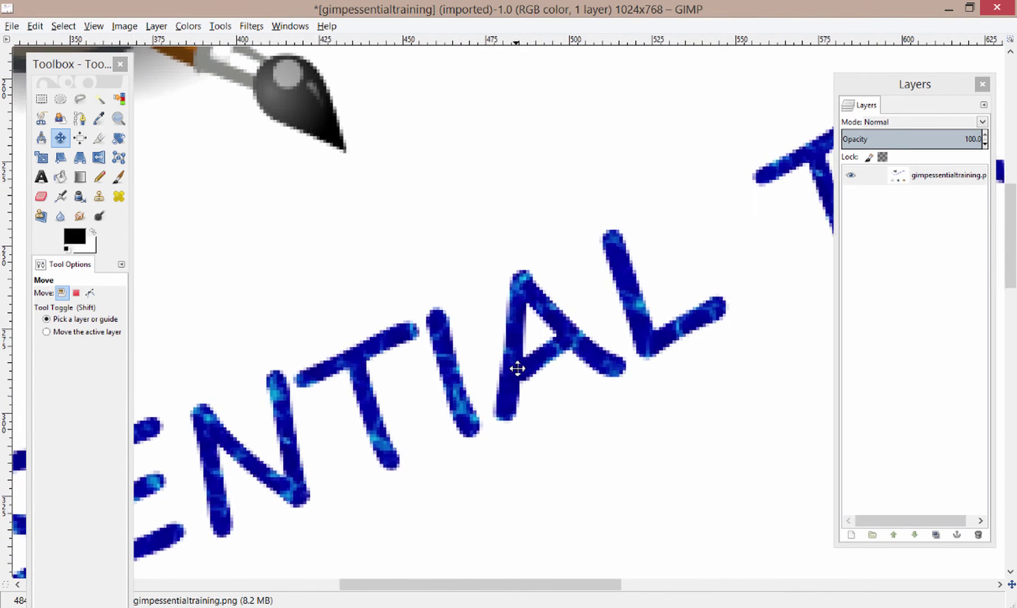
{"action": "left_click_drag", "start_coordinate": [341, 177], "coordinate": [580, 419]}
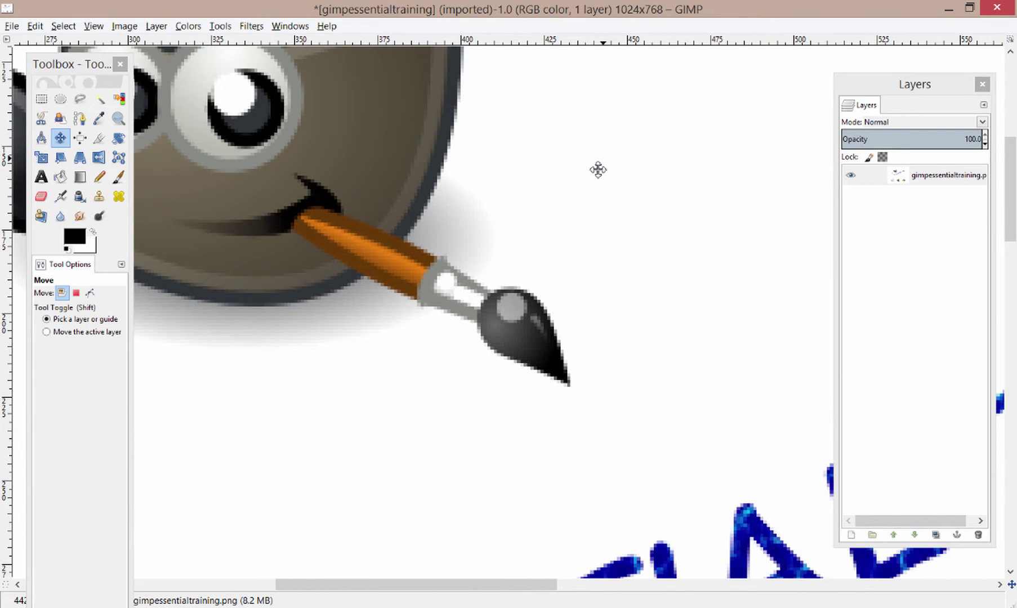
{"action": "left_click_drag", "start_coordinate": [598, 169], "coordinate": [463, 401]}
Centre Wilber's head, ears and eyes in view, then fit the whole image in the window.
{"action": "left_click_drag", "start_coordinate": [261, 220], "coordinate": [631, 356]}
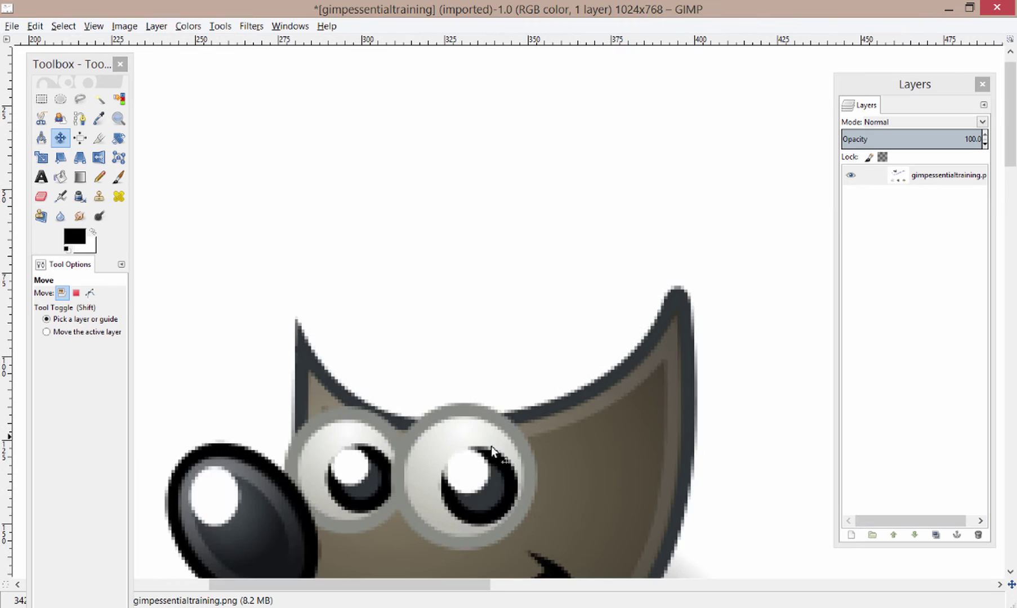
{"action": "left_click_drag", "start_coordinate": [340, 555], "coordinate": [422, 308]}
{"action": "left_click_drag", "start_coordinate": [447, 254], "coordinate": [458, 297]}
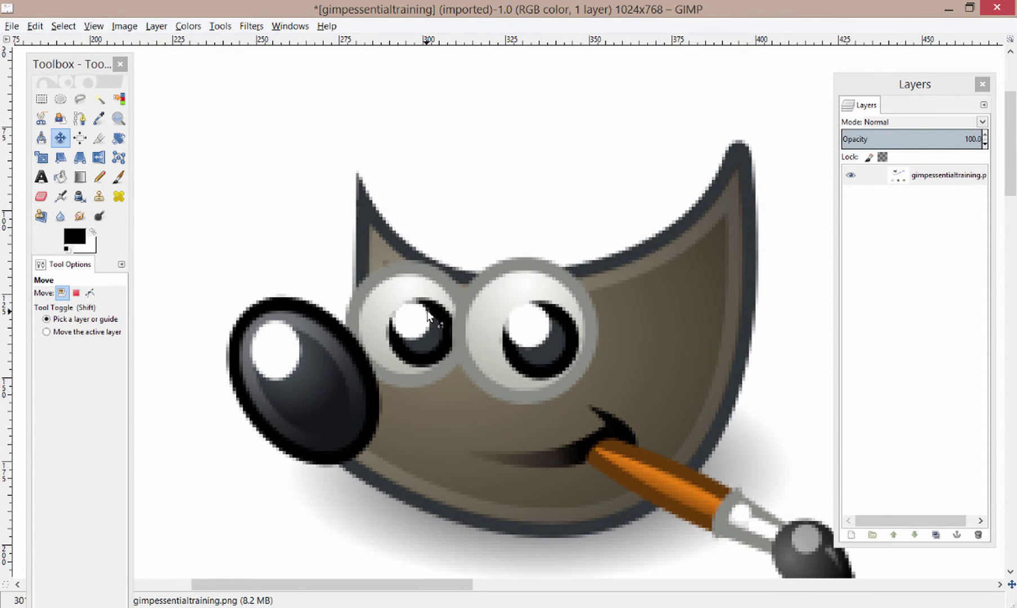
{"action": "left_click_drag", "start_coordinate": [355, 160], "coordinate": [418, 254]}
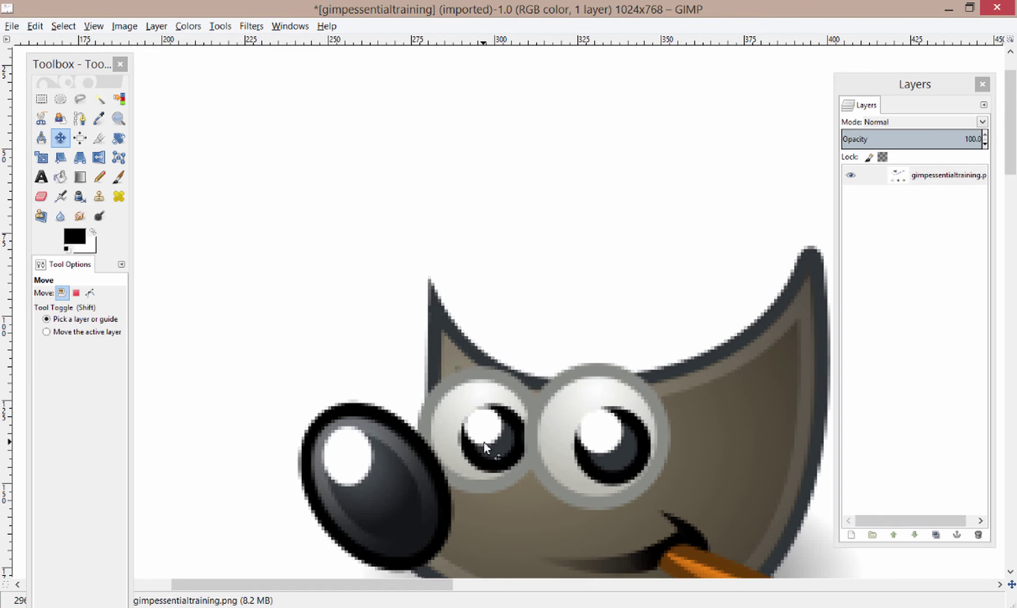
{"action": "key", "text": "shift+ctrl+j"}
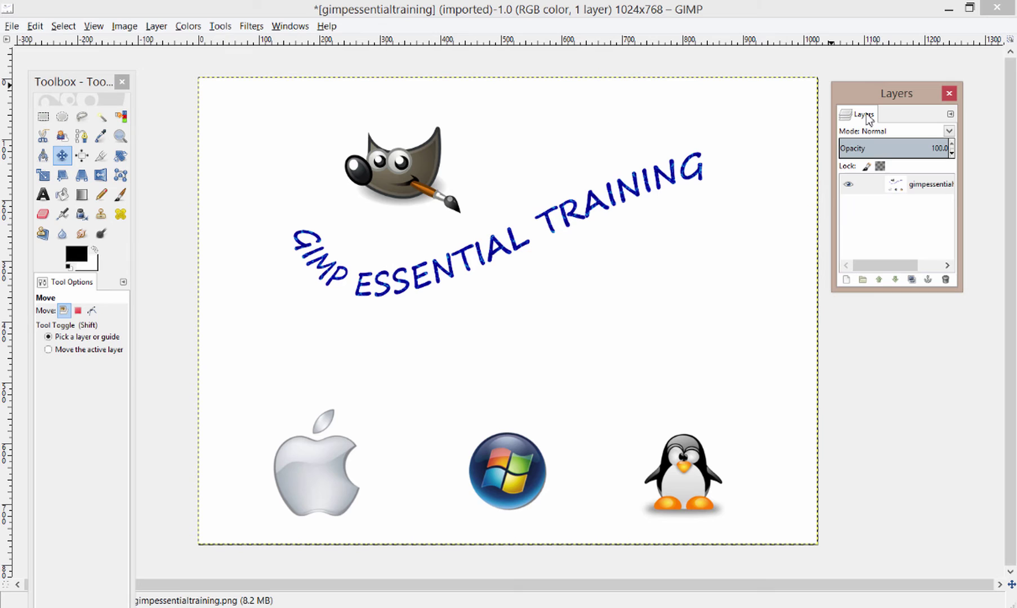
Add a Brushes tab to the floating Layers dock through its tab settings menu.
{"action": "left_click_drag", "start_coordinate": [865, 118], "coordinate": [96, 287]}
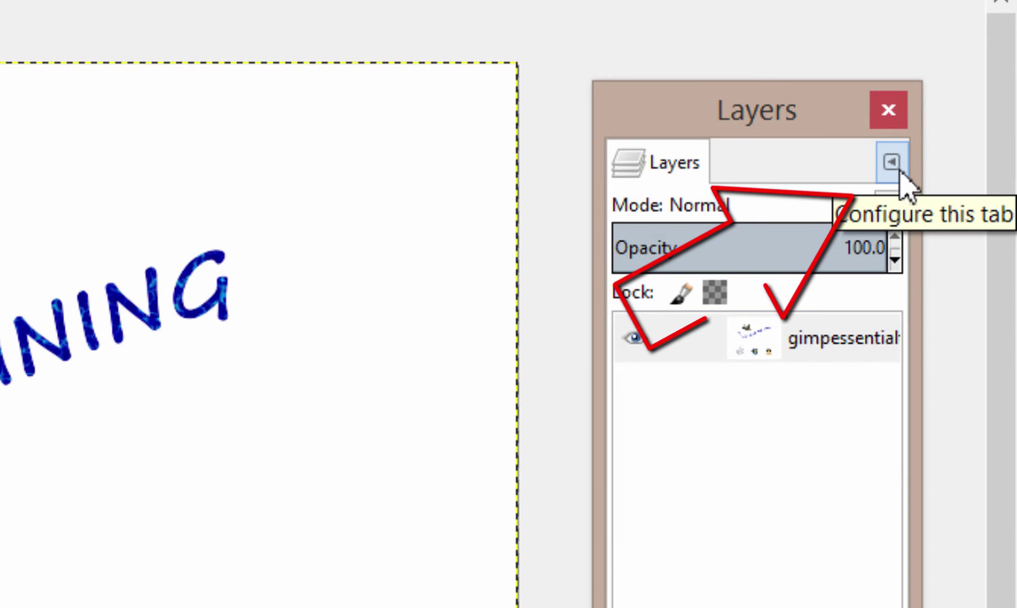
{"action": "left_click", "coordinate": [892, 163]}
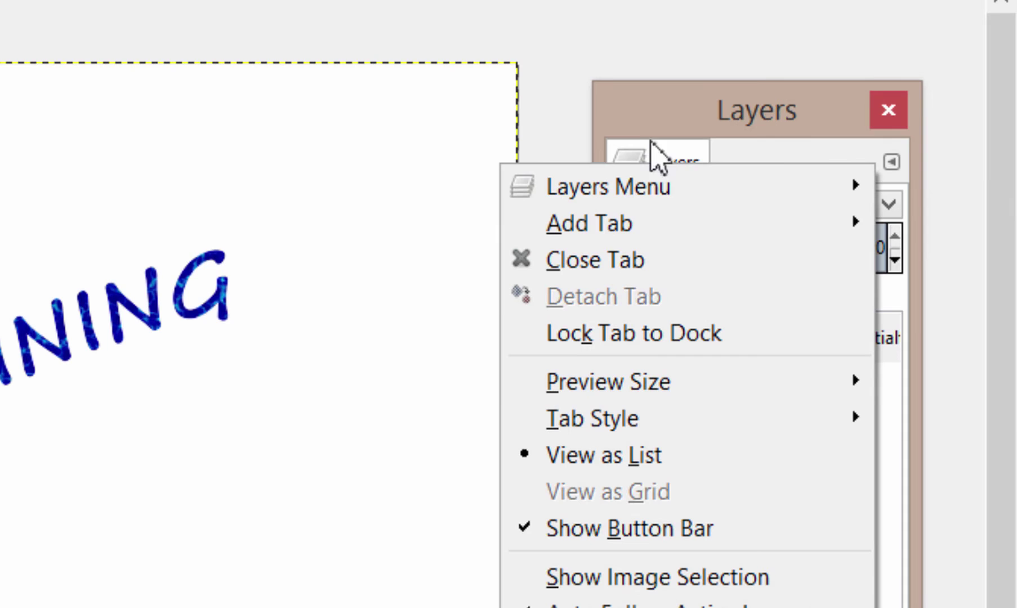
{"action": "mouse_move", "coordinate": [613, 226]}
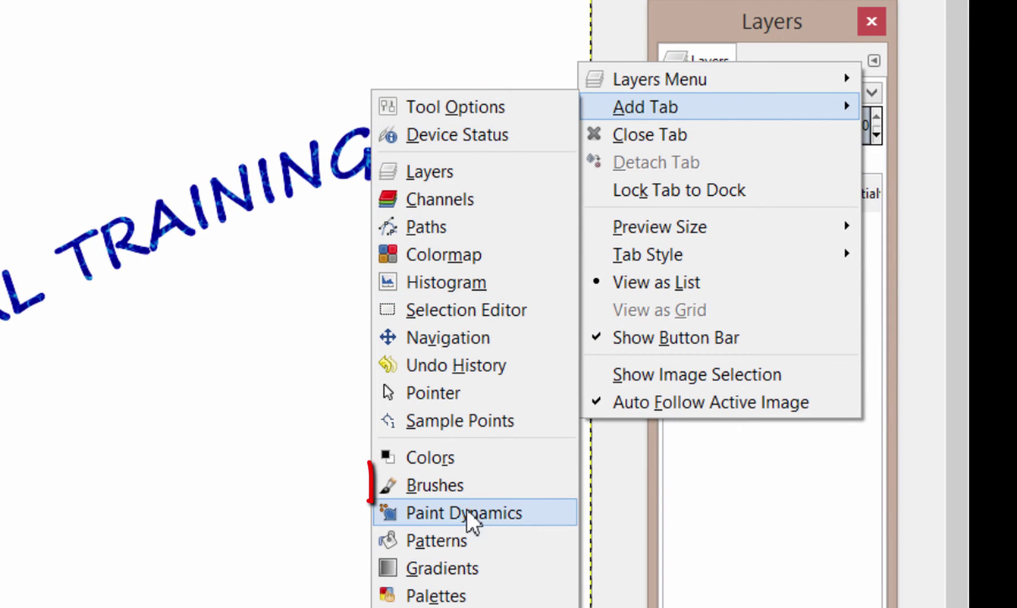
{"action": "left_click", "coordinate": [459, 487]}
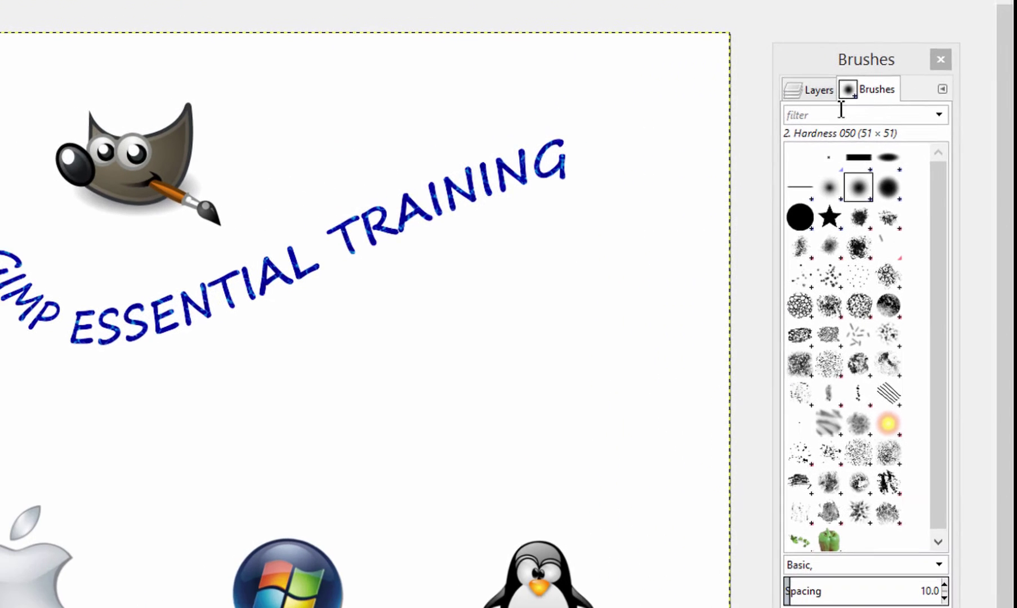
Show the Layers list in the dock, then switch back to the Brushes presets.
{"action": "left_click", "coordinate": [822, 91]}
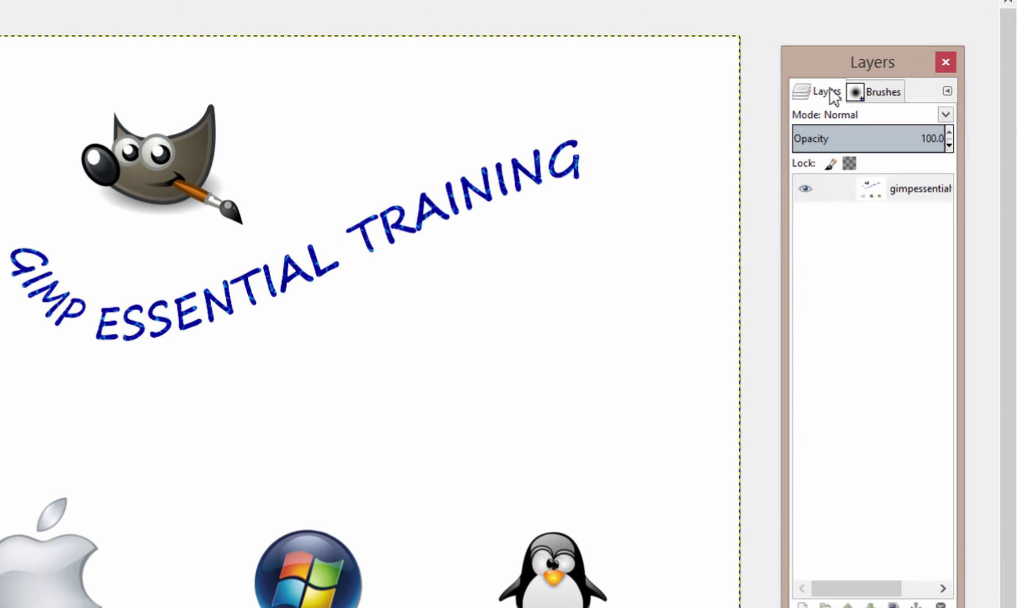
{"action": "left_click", "coordinate": [874, 94]}
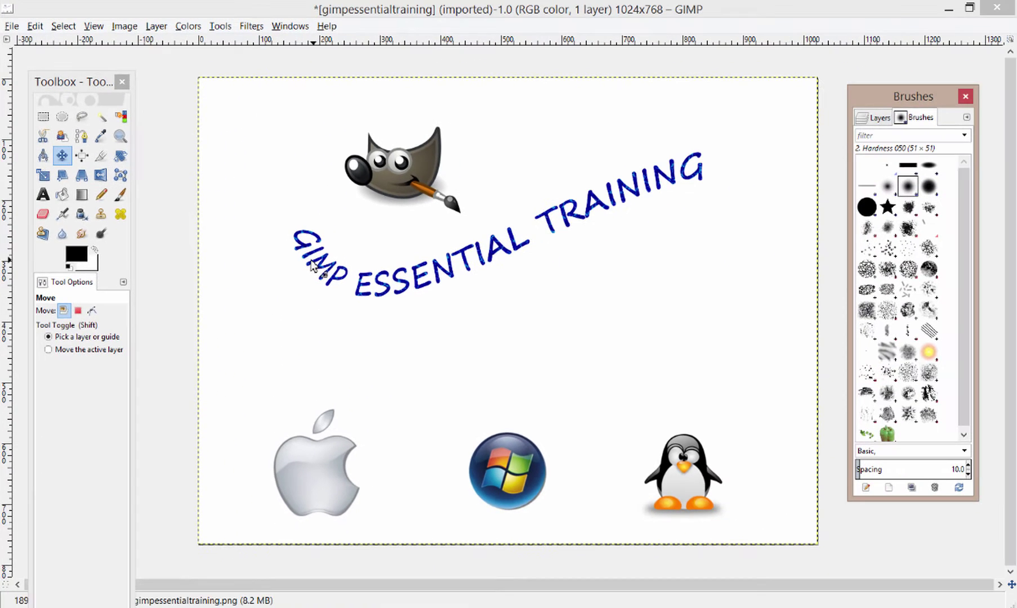
Place horizontal and vertical guides across the logo image from the rulers.
{"action": "left_click", "coordinate": [495, 42]}
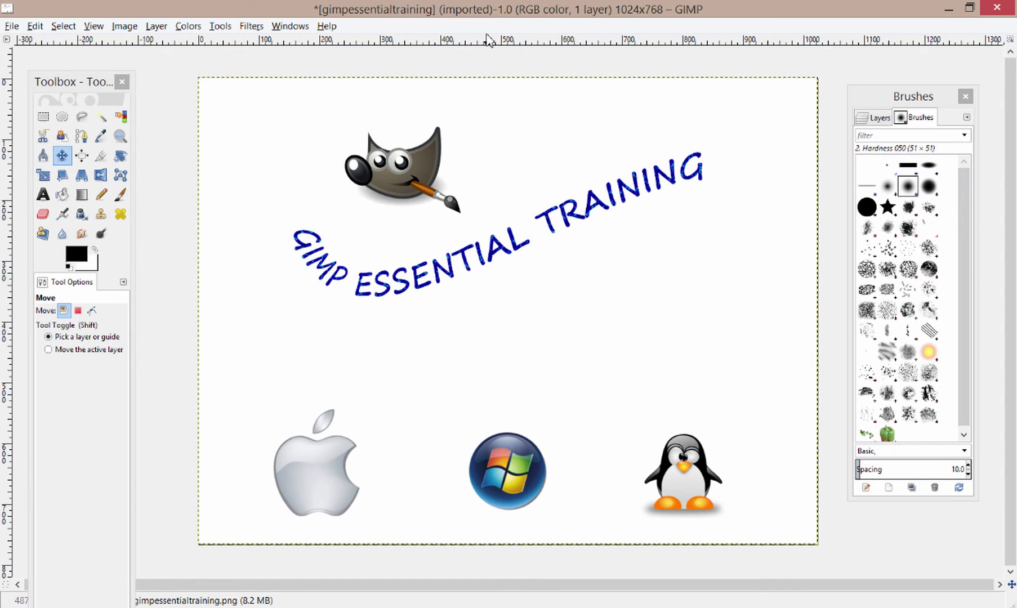
{"action": "left_click_drag", "start_coordinate": [486, 34], "coordinate": [483, 337]}
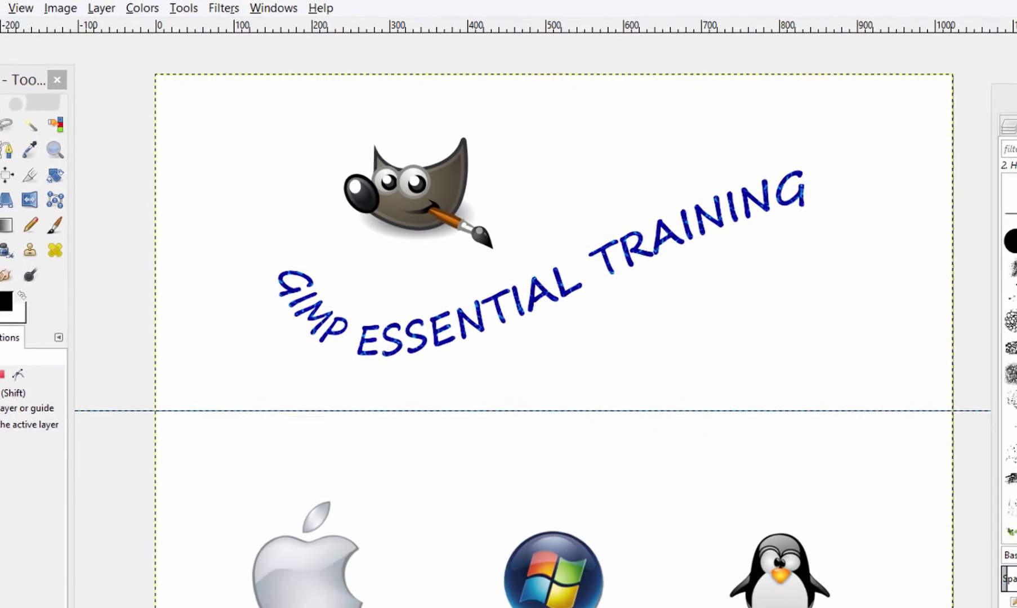
{"action": "left_click_drag", "start_coordinate": [0, 388], "coordinate": [645, 388]}
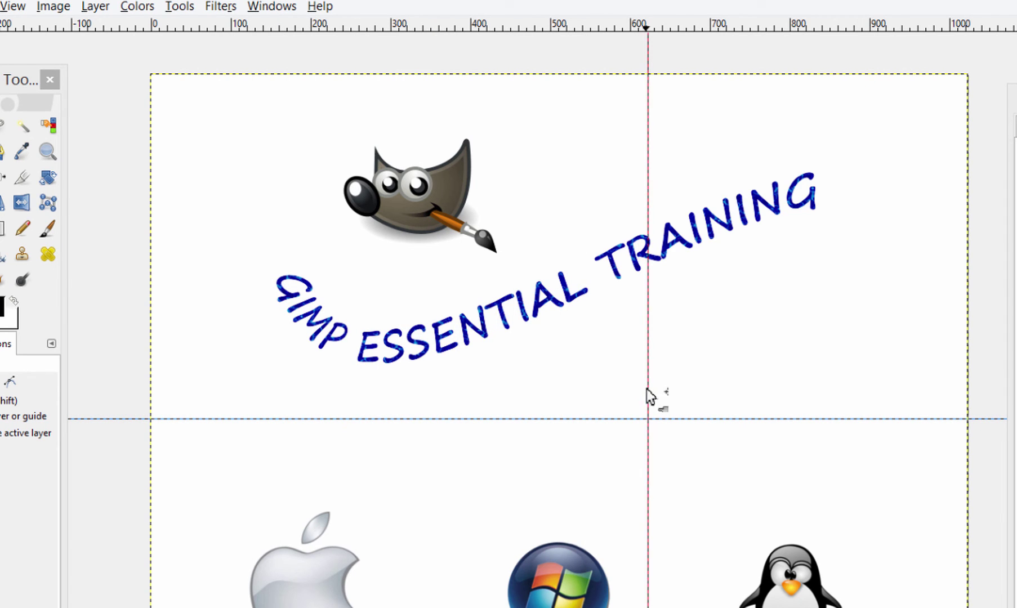
{"action": "left_click_drag", "start_coordinate": [614, 44], "coordinate": [626, 316]}
{"action": "mouse_move", "coordinate": [592, 27]}
{"action": "left_mouse_down"}
{"action": "mouse_move", "coordinate": [590, 218]}
{"action": "mouse_move", "coordinate": [594, 25]}
{"action": "left_mouse_up"}
Remove the two horizontal guides and the vertical guide by dragging them off the image.
{"action": "left_click_drag", "start_coordinate": [593, 312], "coordinate": [595, 9]}
{"action": "left_click_drag", "start_coordinate": [591, 424], "coordinate": [573, 3]}
{"action": "mouse_move", "coordinate": [648, 194]}
{"action": "left_mouse_down"}
{"action": "mouse_move", "coordinate": [524, 31]}
{"action": "mouse_move", "coordinate": [476, 133]}
{"action": "mouse_move", "coordinate": [469, 310]}
{"action": "left_mouse_up"}
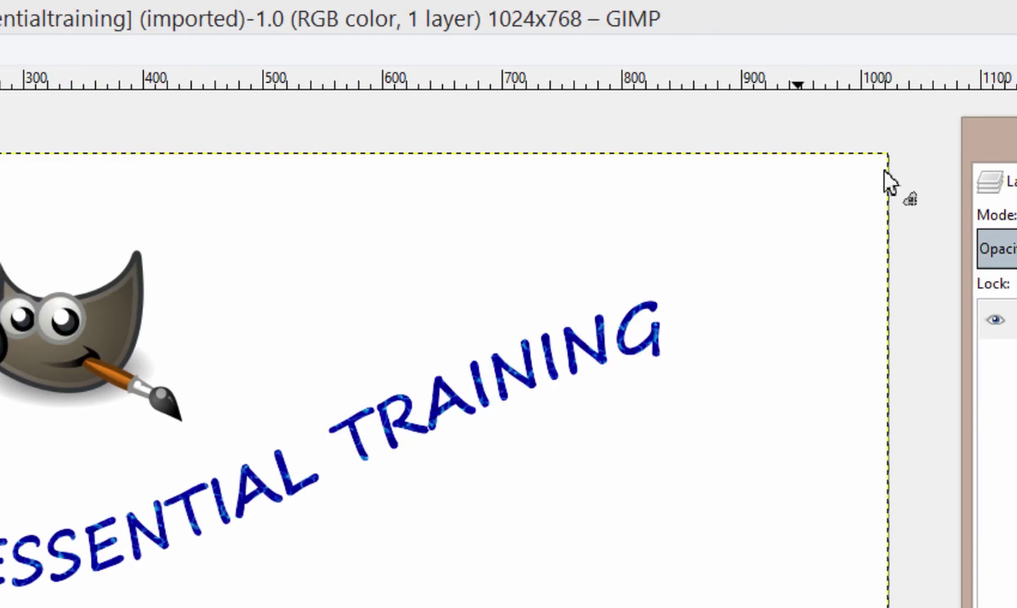
Close the Layers-and-Brushes dock, reopen Layers with Ctrl+L, and make it taller on the right.
{"action": "left_click", "coordinate": [928, 141]}
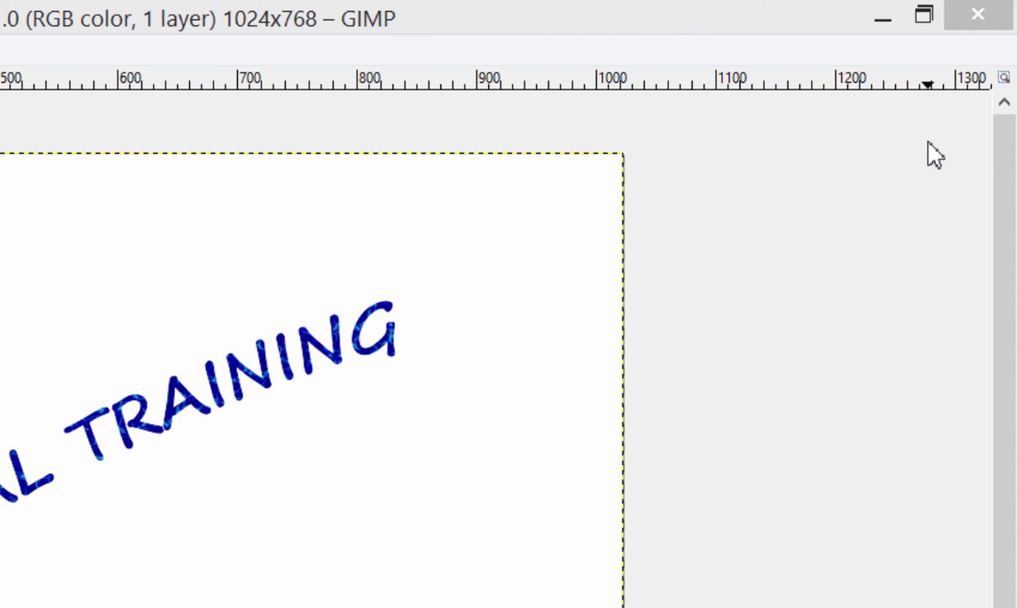
{"action": "key", "text": "ctrl+l"}
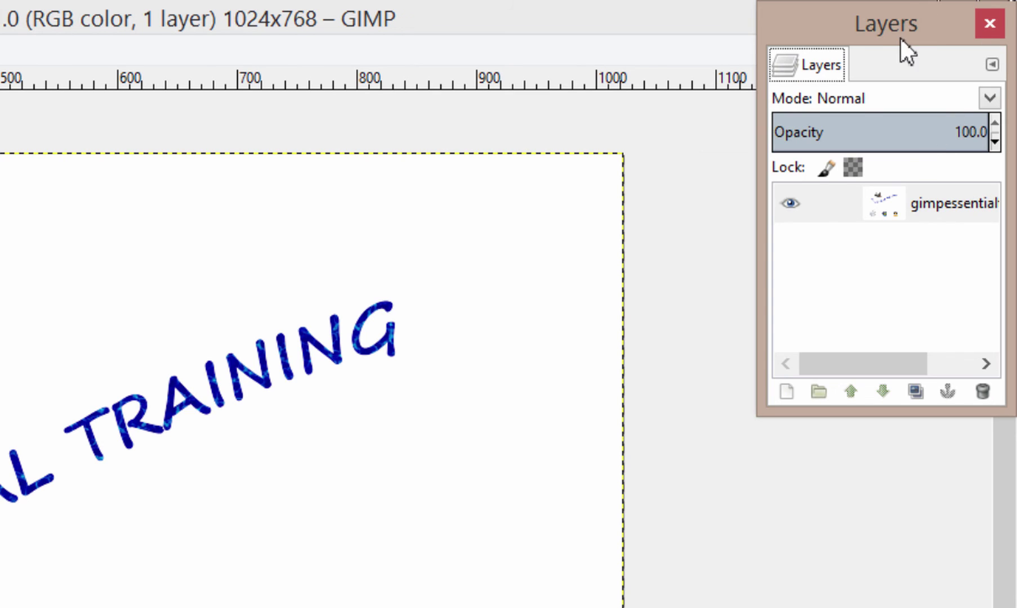
{"action": "left_click_drag", "start_coordinate": [900, 37], "coordinate": [787, 157]}
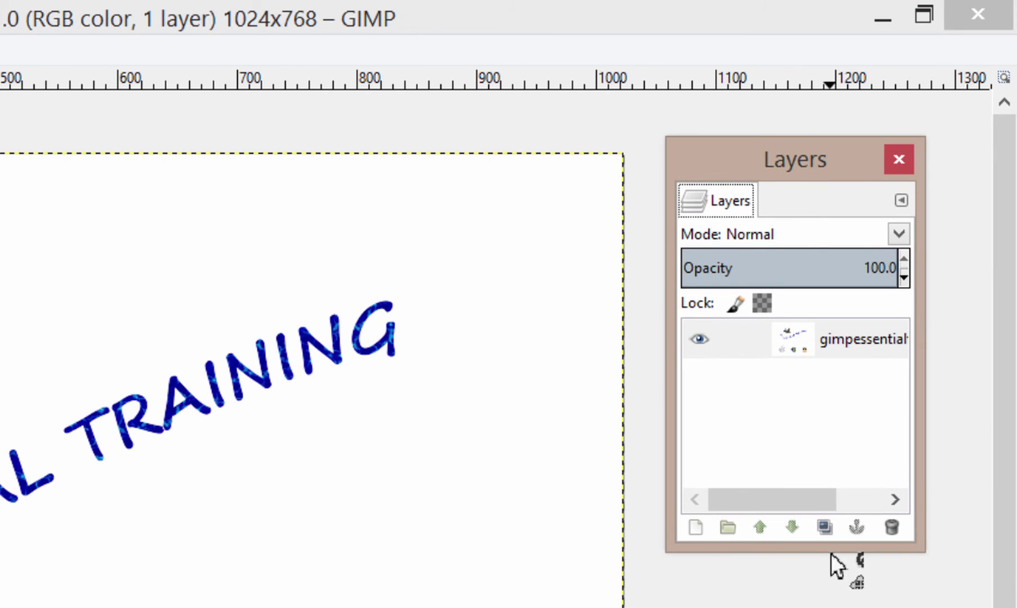
{"action": "left_click_drag", "start_coordinate": [830, 553], "coordinate": [839, 607]}
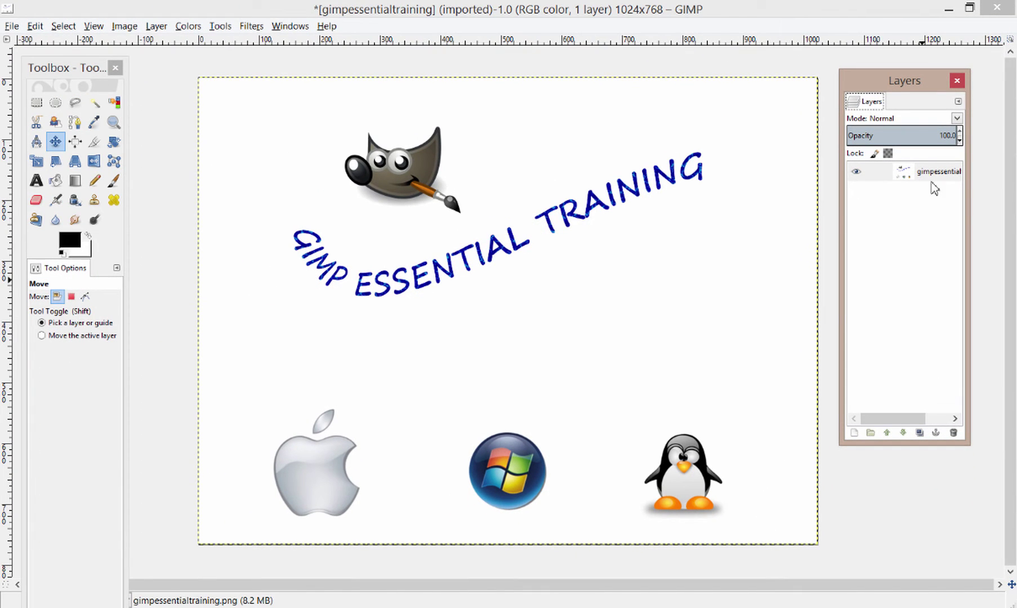
{"action": "left_click_drag", "start_coordinate": [892, 79], "coordinate": [922, 90]}
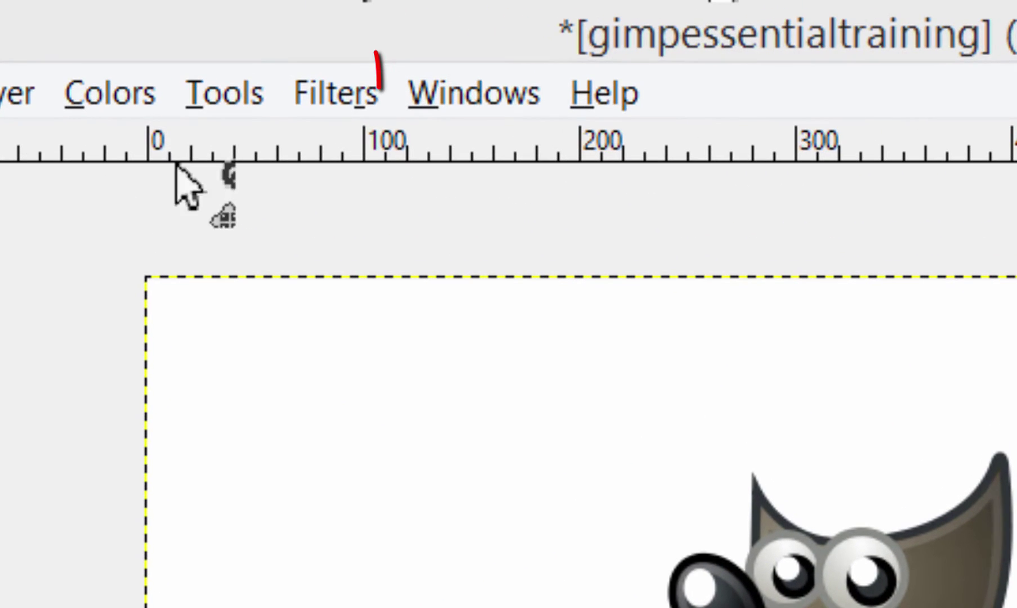
Turn on Windows > Single-Window Mode and resize the docked toolbox and Layers panel.
{"action": "left_click", "coordinate": [400, 72]}
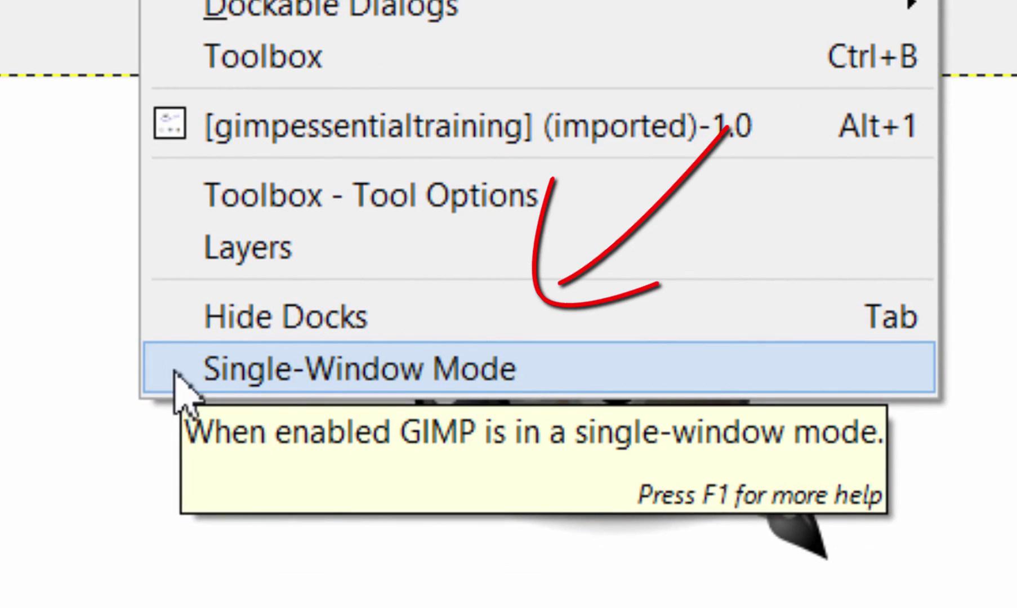
{"action": "left_click", "coordinate": [176, 374]}
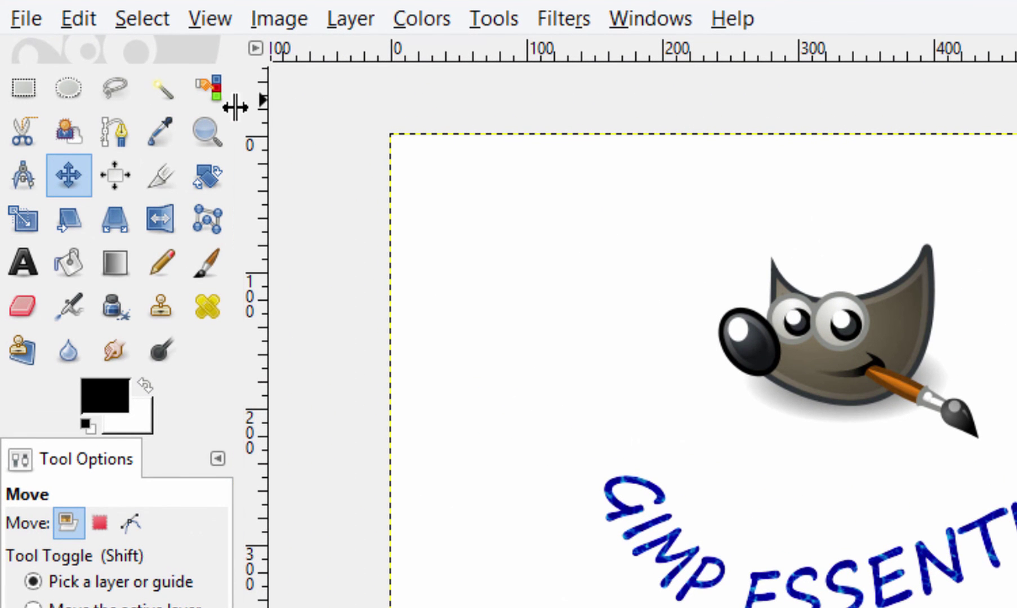
{"action": "left_click_drag", "start_coordinate": [239, 108], "coordinate": [254, 129]}
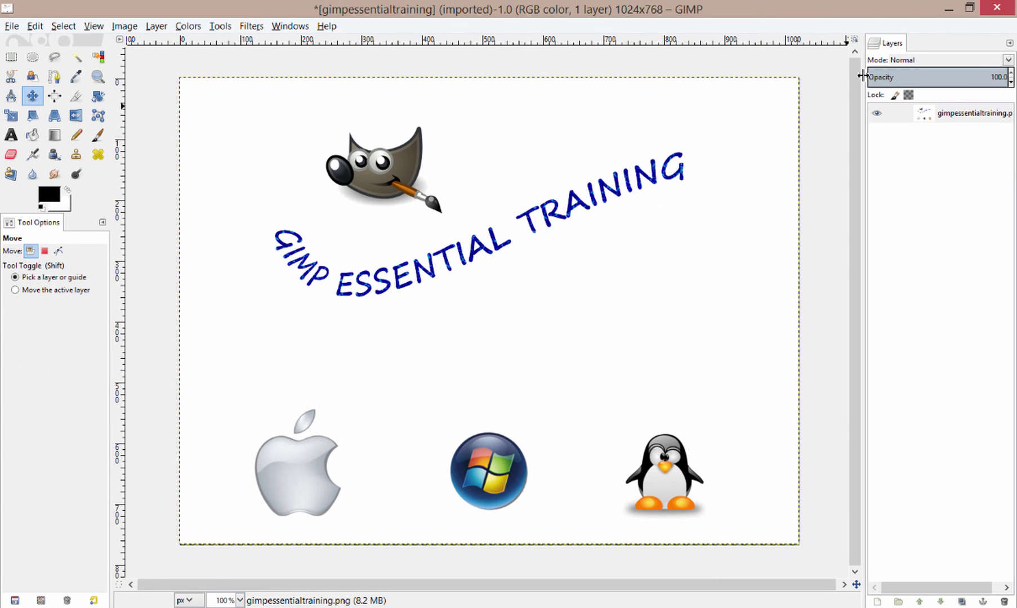
{"action": "mouse_move", "coordinate": [858, 75]}
{"action": "left_mouse_down"}
{"action": "mouse_move", "coordinate": [824, 74]}
{"action": "mouse_move", "coordinate": [872, 77]}
{"action": "left_mouse_up"}
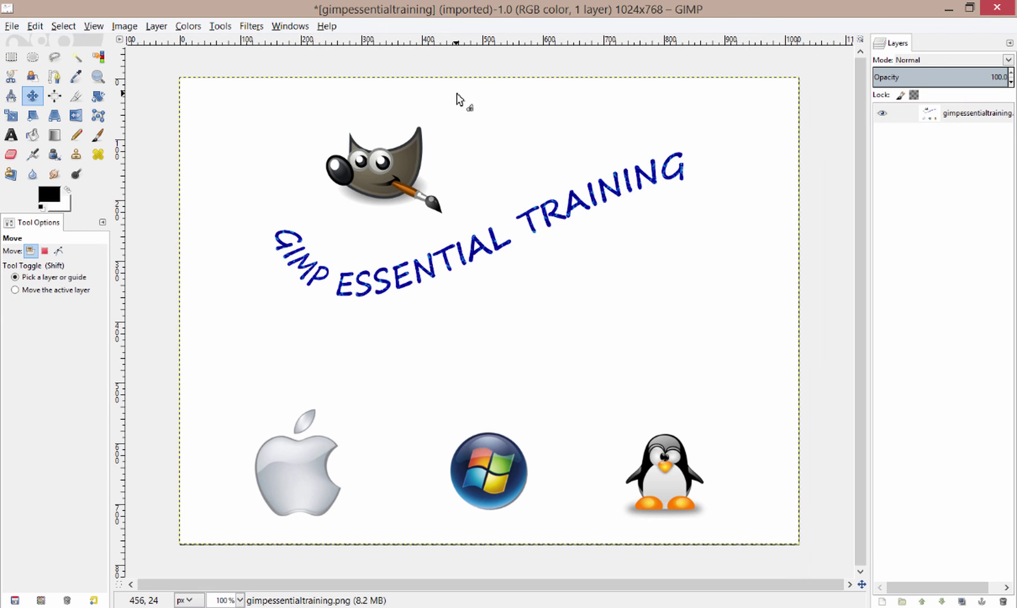